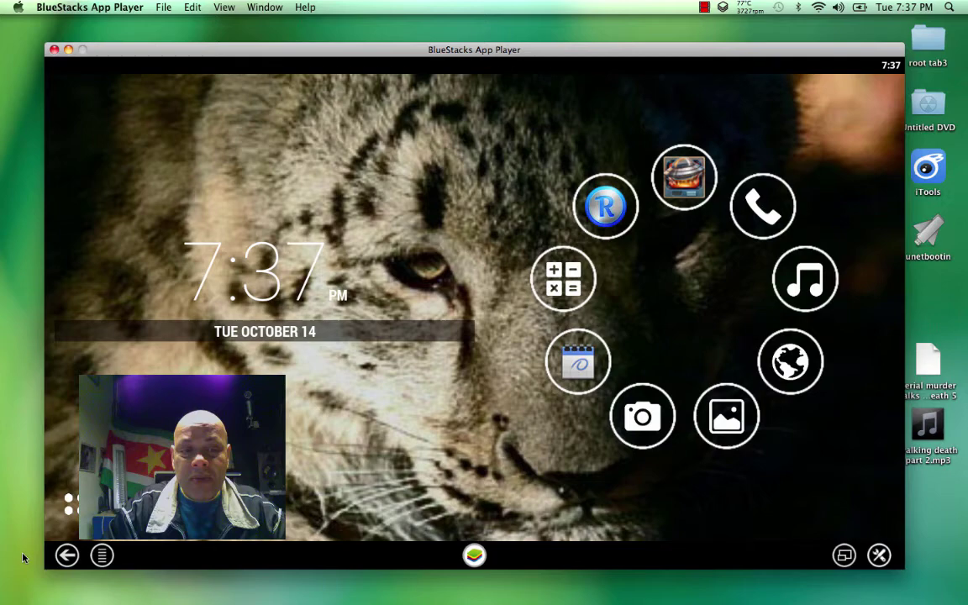
- Open the app drawer and view the Settings, Utility, Media and Games categories
{"action": "left_click", "coordinate": [74, 511]}
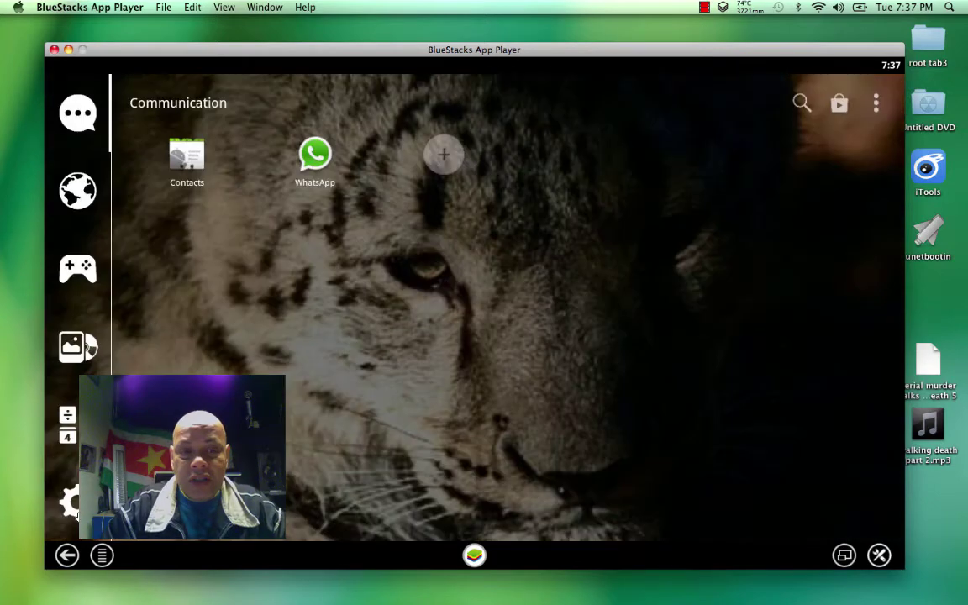
{"action": "left_click", "coordinate": [74, 505]}
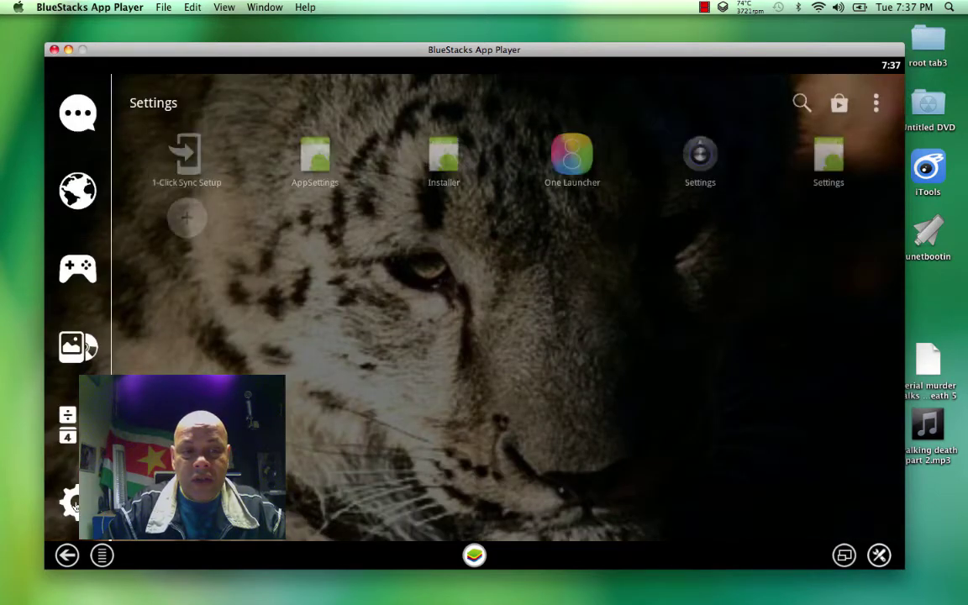
{"action": "left_click", "coordinate": [67, 425]}
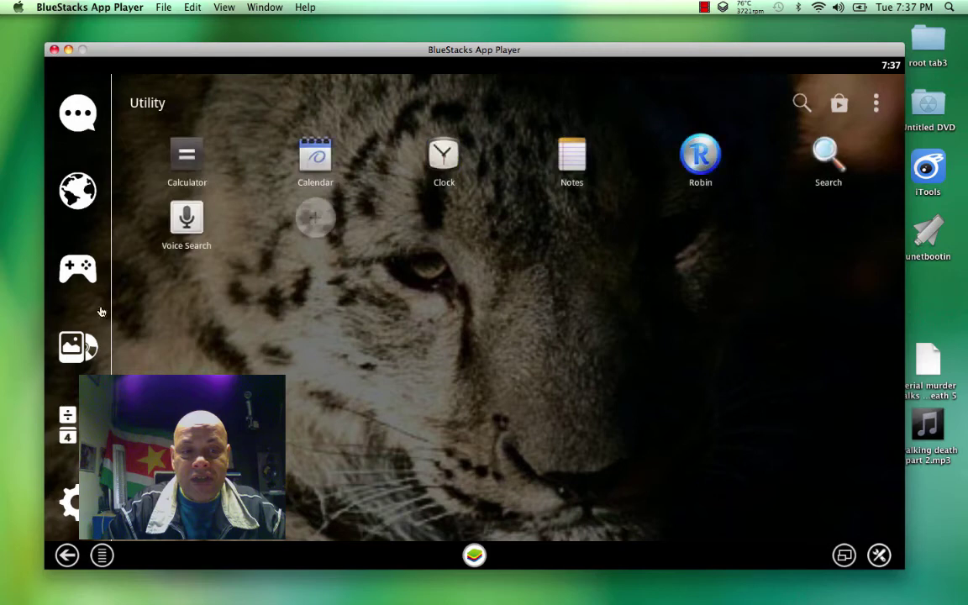
{"action": "left_click", "coordinate": [70, 351]}
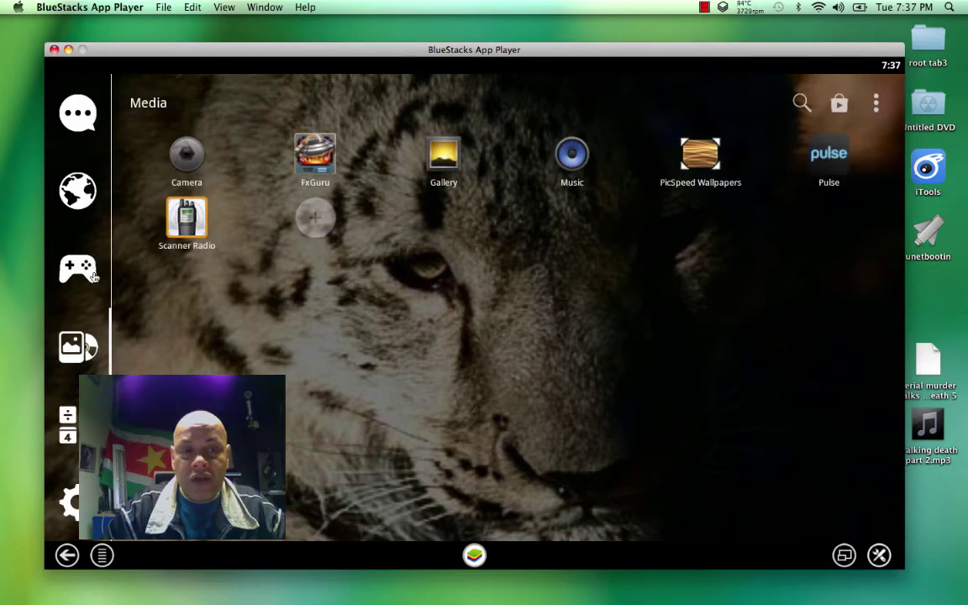
{"action": "left_click", "coordinate": [88, 273]}
- View Internet and Communication, return to Settings, and switch the emulator to fullscreen
{"action": "left_click", "coordinate": [84, 176]}
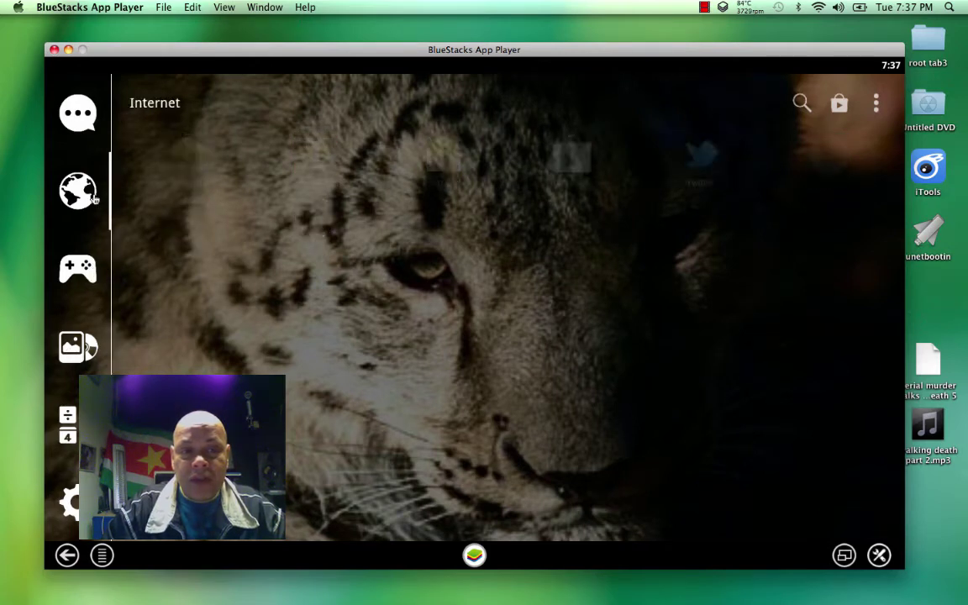
{"action": "left_click", "coordinate": [79, 122]}
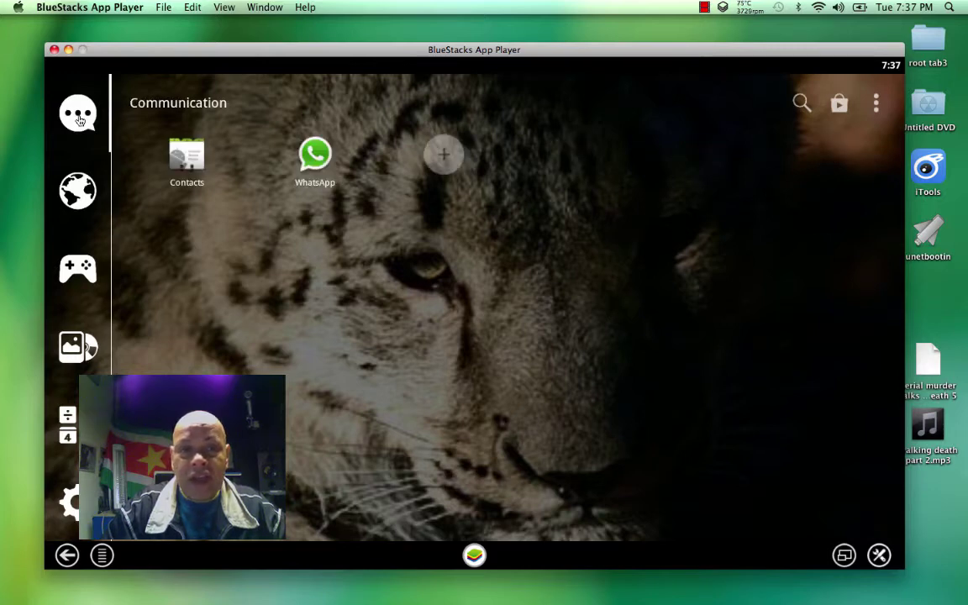
{"action": "left_click", "coordinate": [72, 194]}
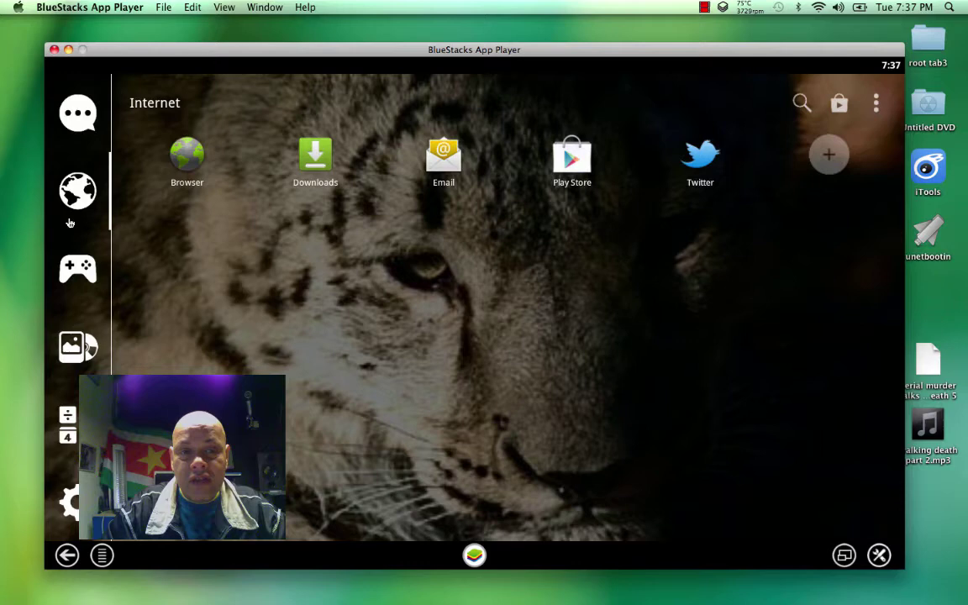
{"action": "left_click", "coordinate": [70, 502]}
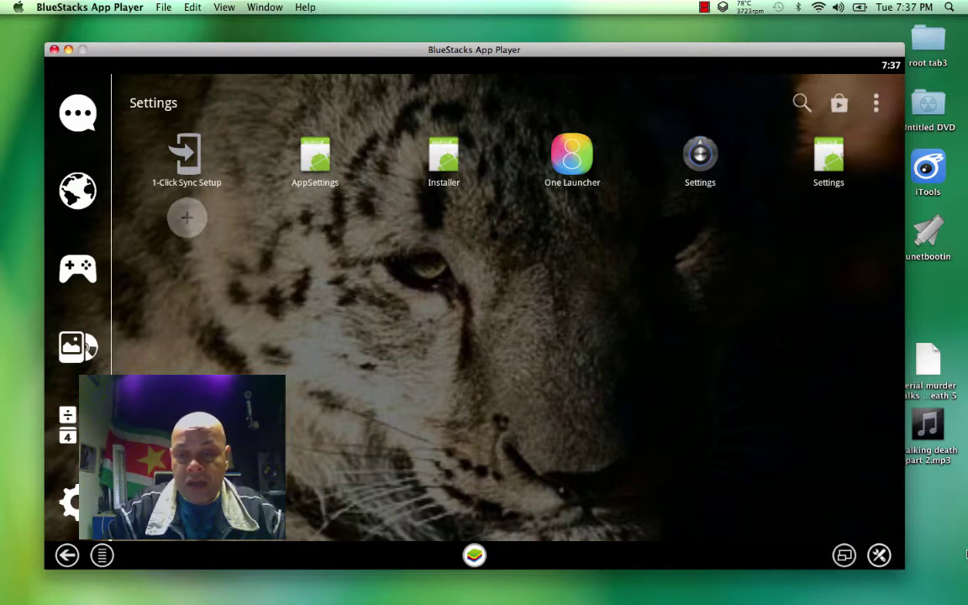
{"action": "left_click", "coordinate": [844, 556]}
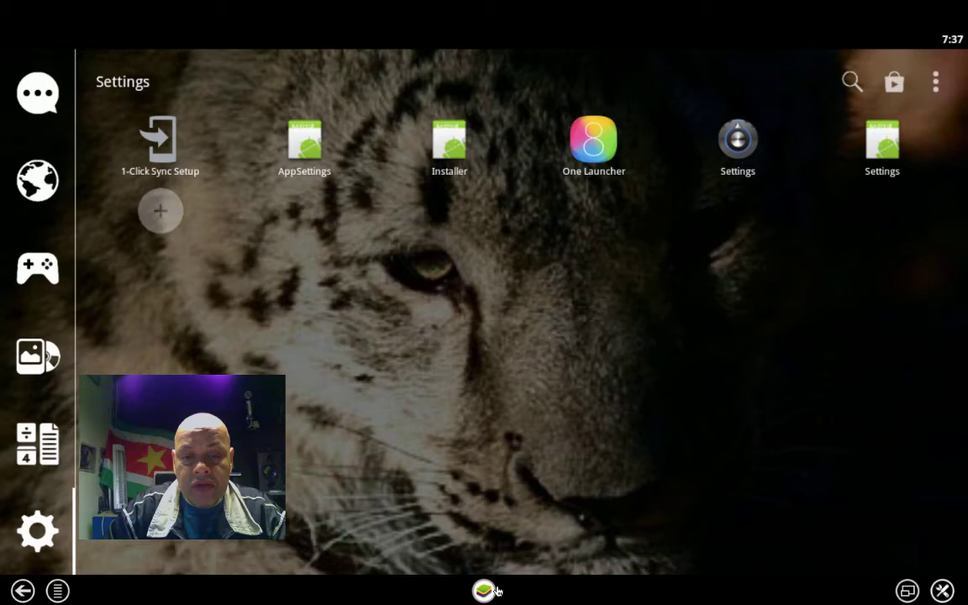
- Close the drawer to the home screen and right-click it for the launcher options menu
{"action": "left_click", "coordinate": [476, 591]}
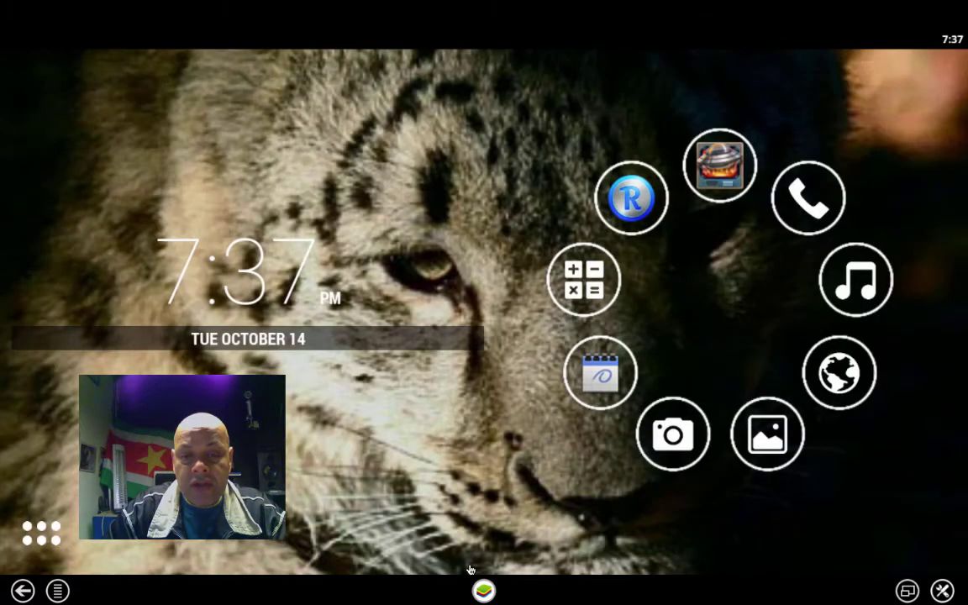
{"action": "right_click", "coordinate": [332, 422]}
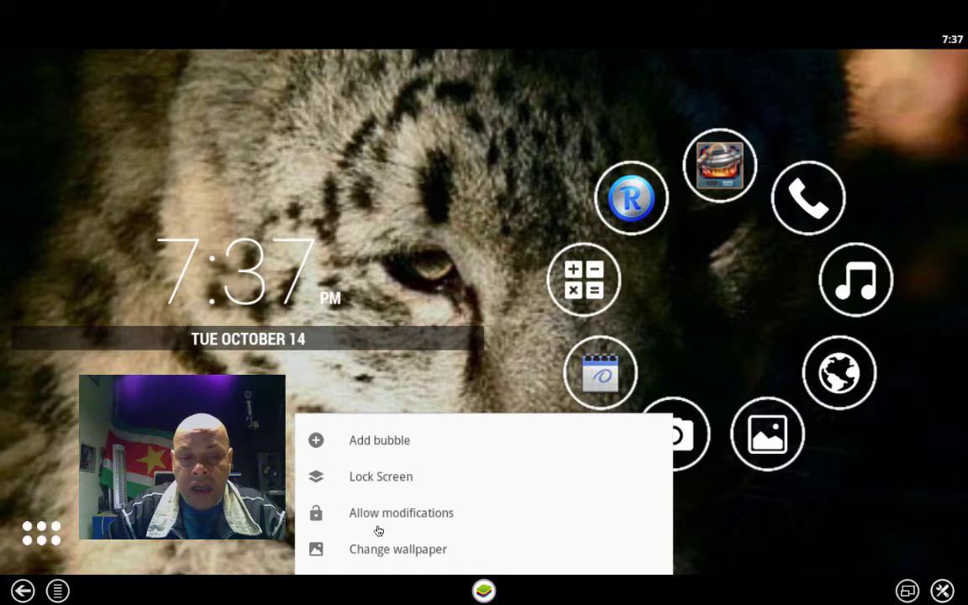
- Open the built-in wallpaper gallery and preview the sunset, fenced path and snowy mountain images
{"action": "left_click", "coordinate": [375, 552]}
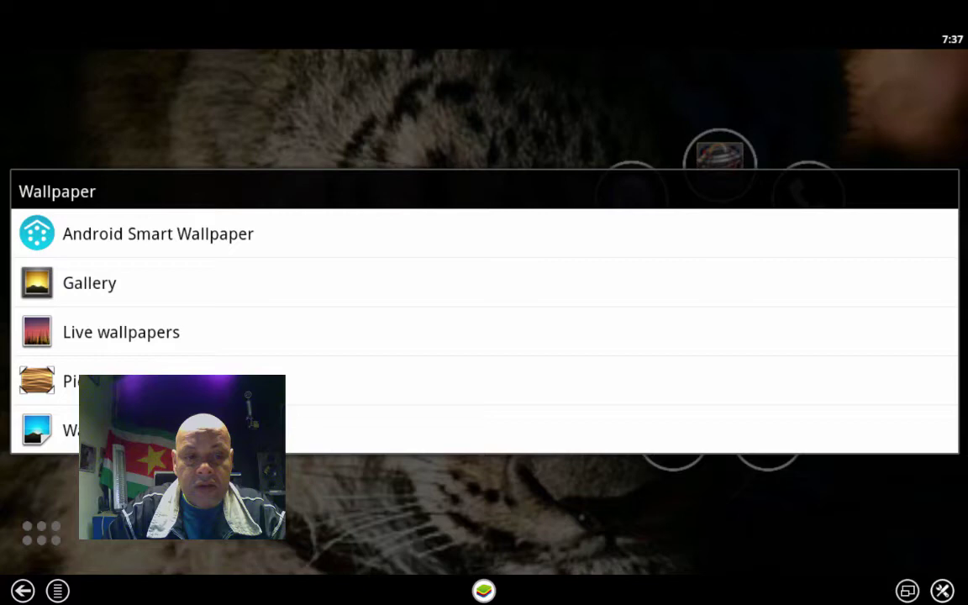
{"action": "left_click", "coordinate": [181, 430]}
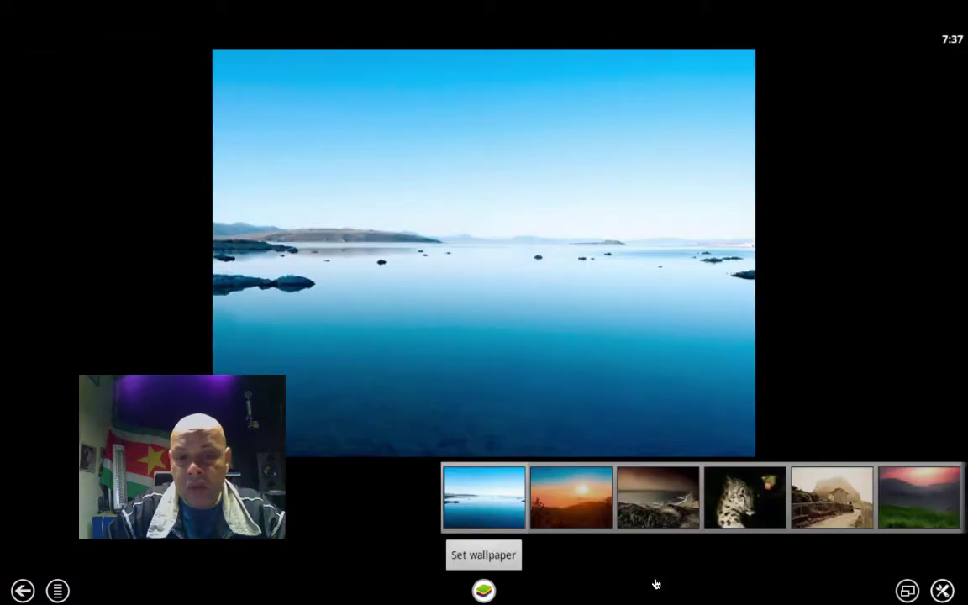
{"action": "left_click", "coordinate": [554, 514]}
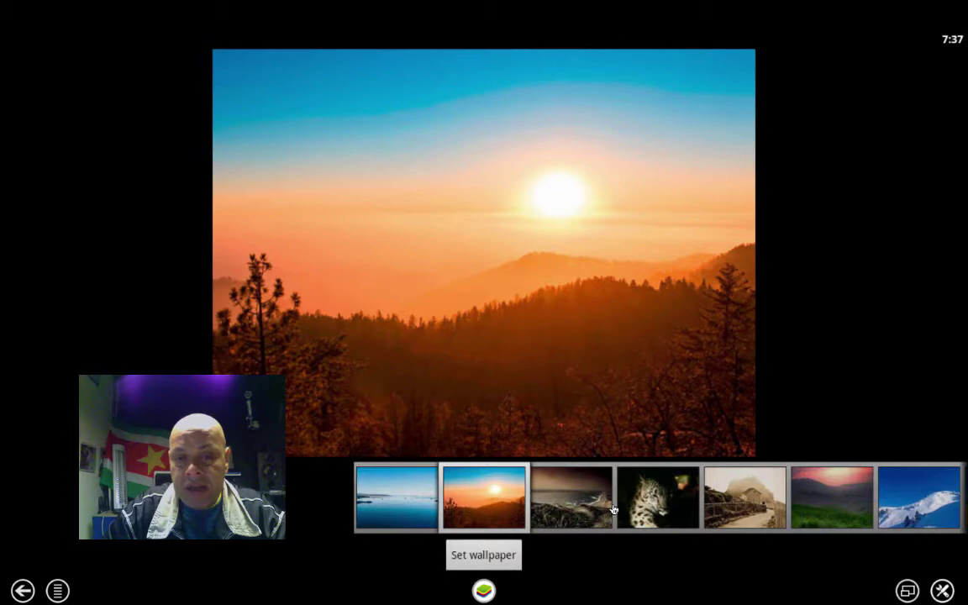
{"action": "left_click", "coordinate": [750, 507]}
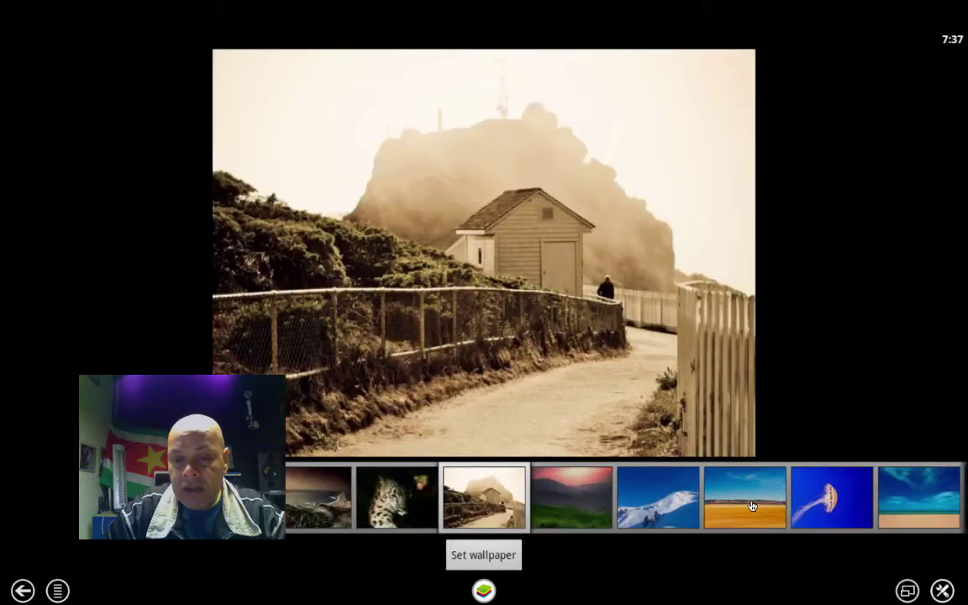
{"action": "left_click", "coordinate": [658, 508]}
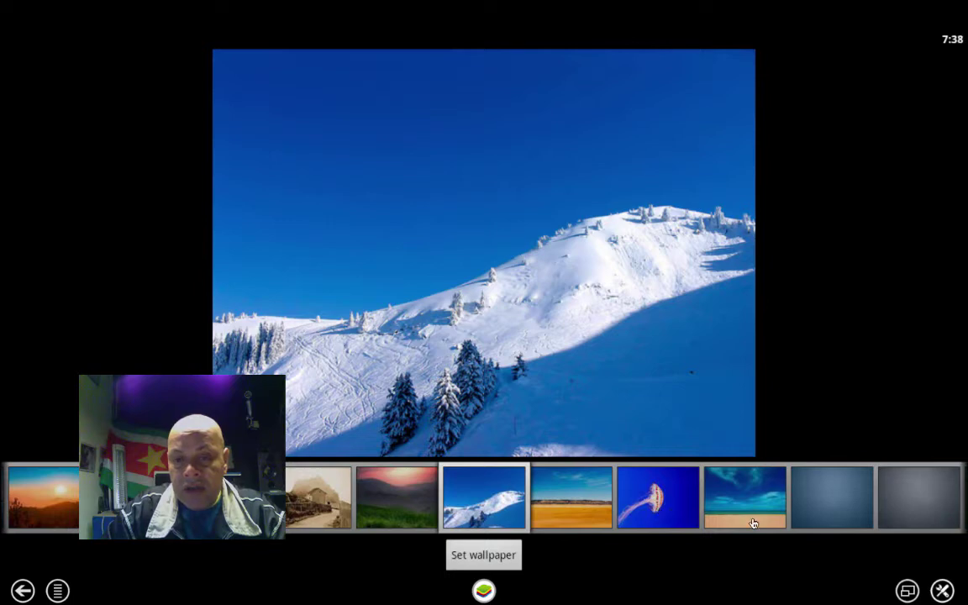
- Preview the beach and plain pink, green, grey and blue wallpapers, then set the desert landscape
{"action": "left_click", "coordinate": [719, 511]}
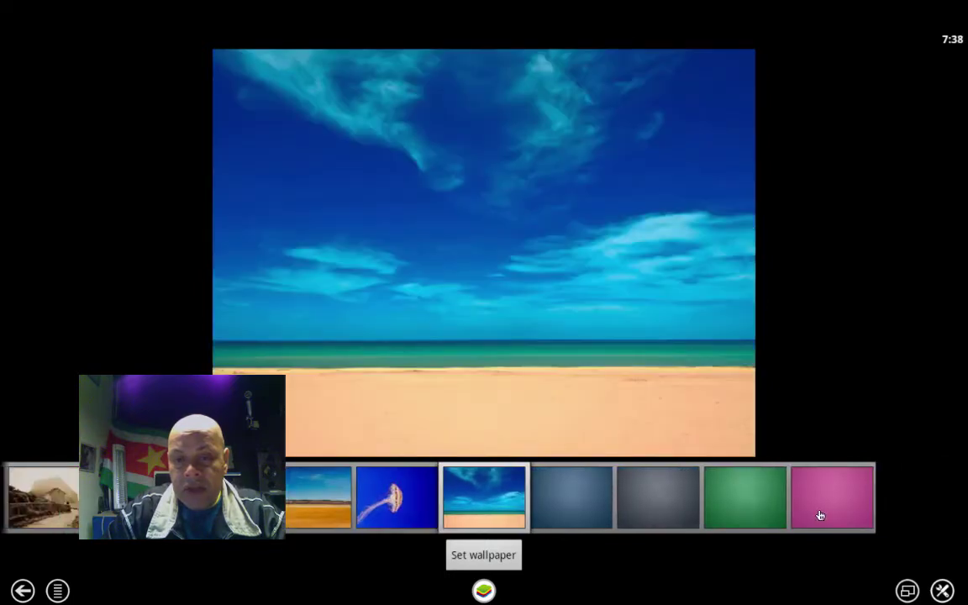
{"action": "left_click", "coordinate": [820, 514]}
{"action": "left_click", "coordinate": [405, 520]}
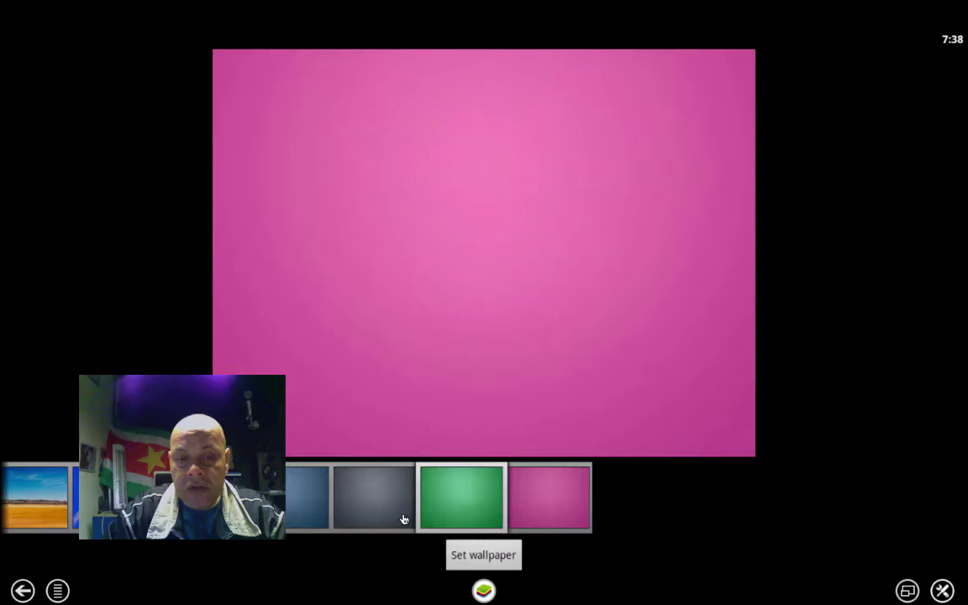
{"action": "left_click", "coordinate": [403, 518]}
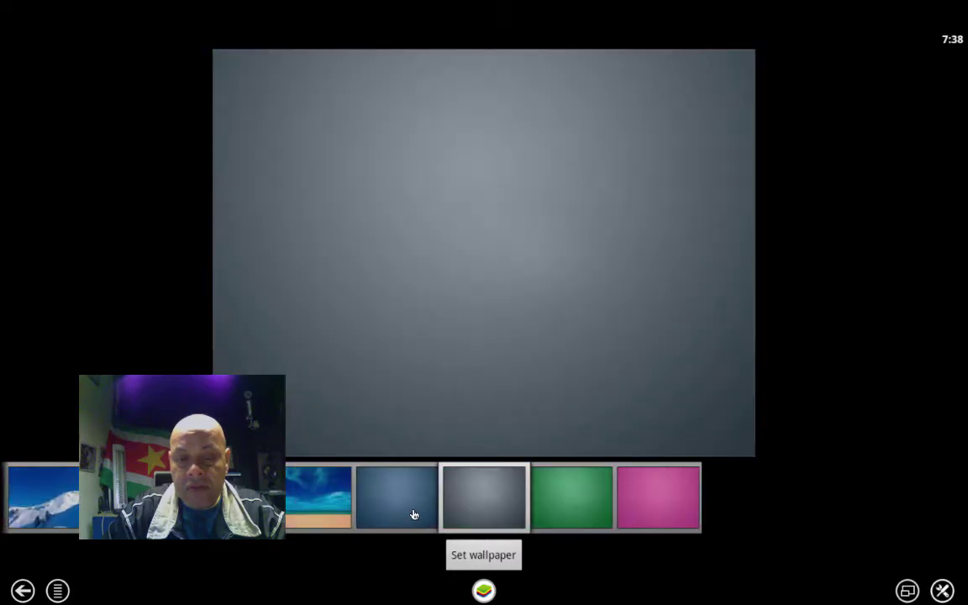
{"action": "left_click", "coordinate": [413, 514]}
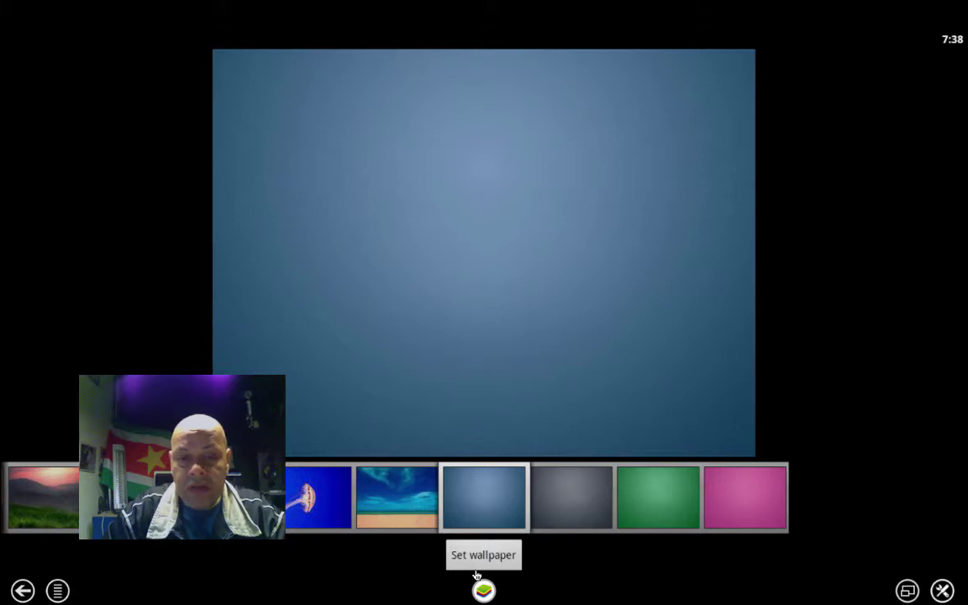
{"action": "left_click", "coordinate": [225, 497]}
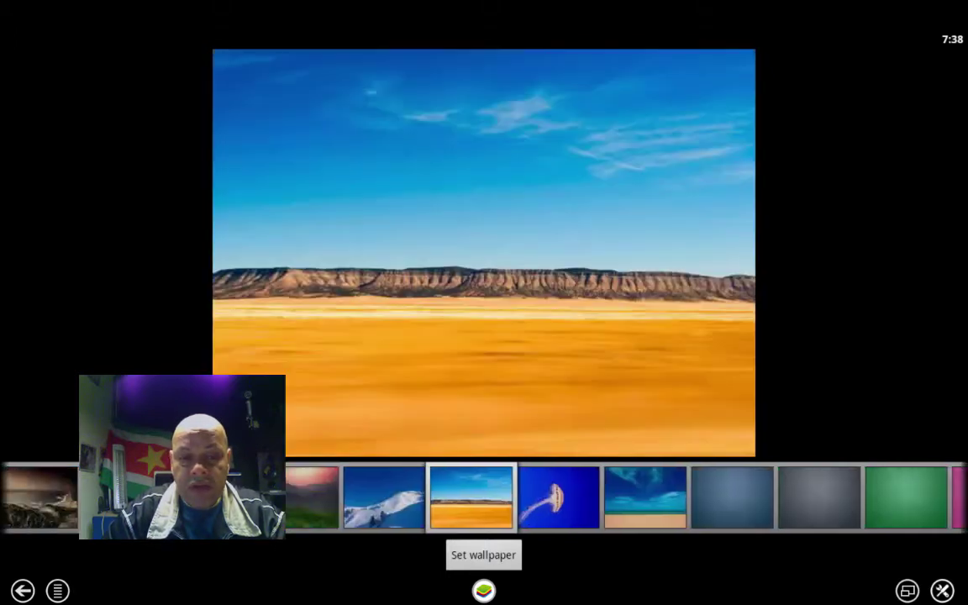
{"action": "left_click", "coordinate": [473, 554]}
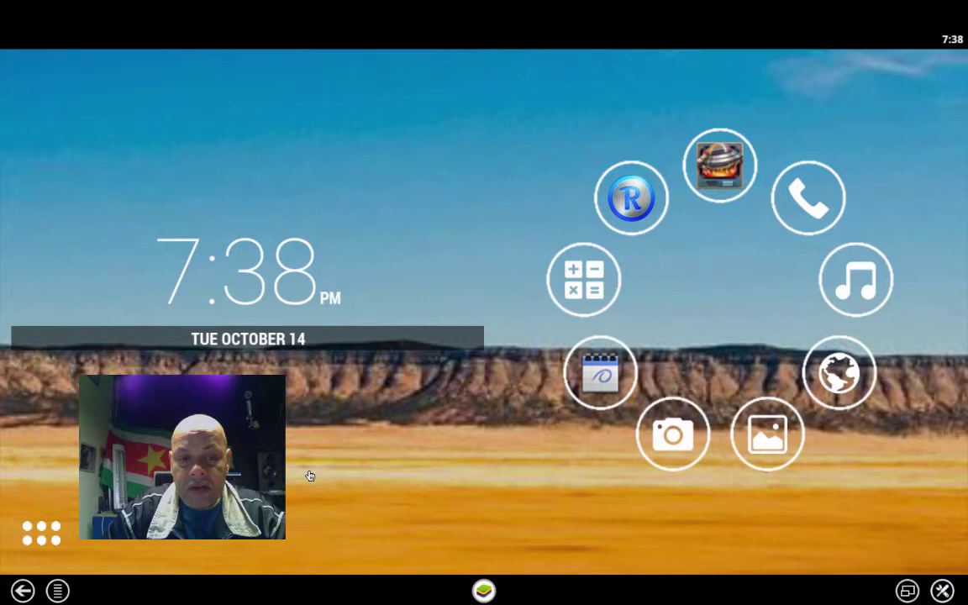
- Start a new bubble shortcut as a Generic app and scroll through the installed app list
{"action": "left_click", "coordinate": [349, 424]}
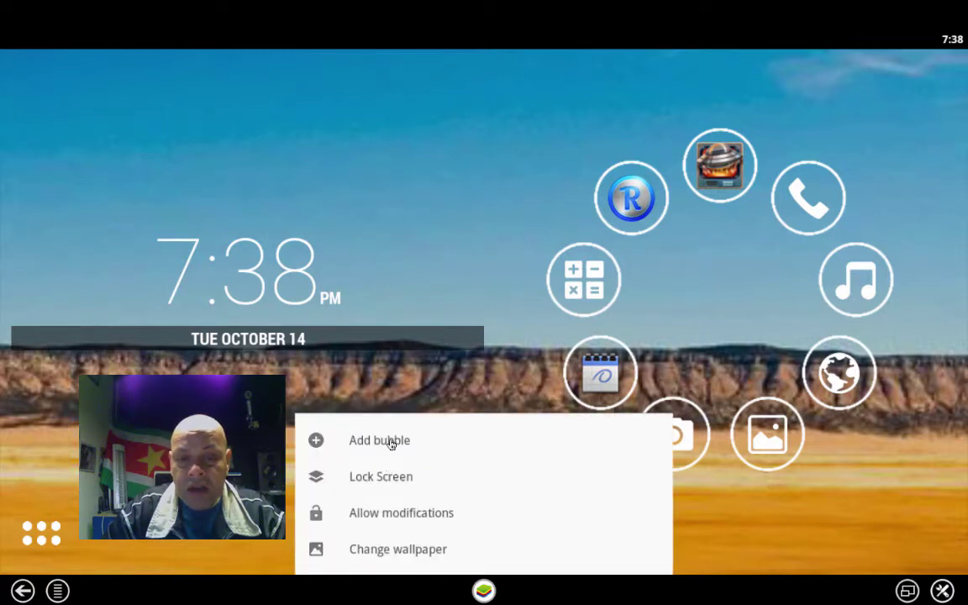
{"action": "left_click", "coordinate": [390, 444]}
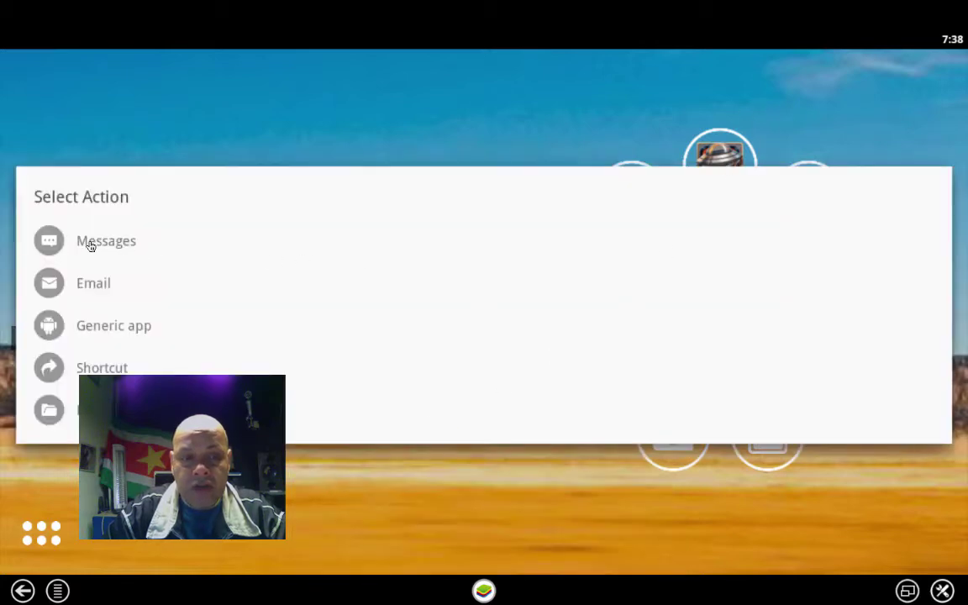
{"action": "left_click", "coordinate": [115, 331]}
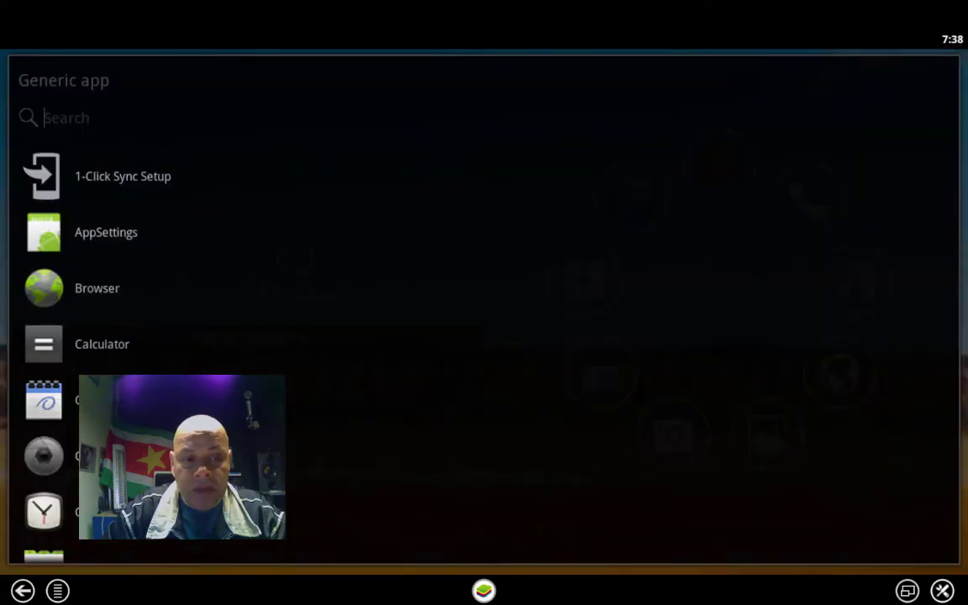
{"action": "scroll", "coordinate": [250, 114], "scroll_direction": "down", "scroll_amount": 3}
{"action": "scroll", "coordinate": [216, 220], "scroll_direction": "down", "scroll_amount": 5}
{"action": "scroll", "coordinate": [214, 222], "scroll_direction": "down", "scroll_amount": 5}
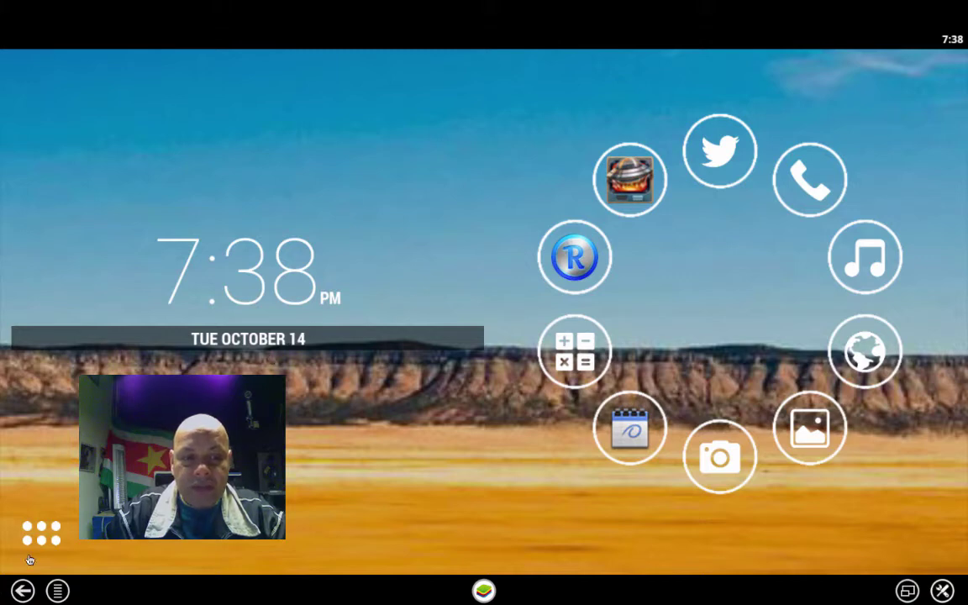
- Open the app drawer and view Communication, Internet, Games and Media before returning to Settings
{"action": "left_click", "coordinate": [42, 533]}
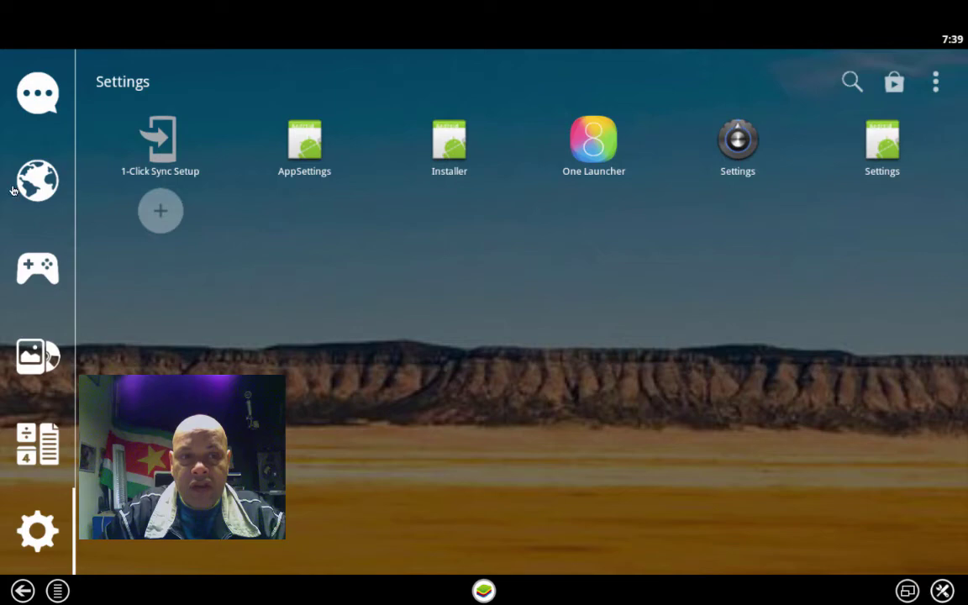
{"action": "left_click", "coordinate": [25, 84]}
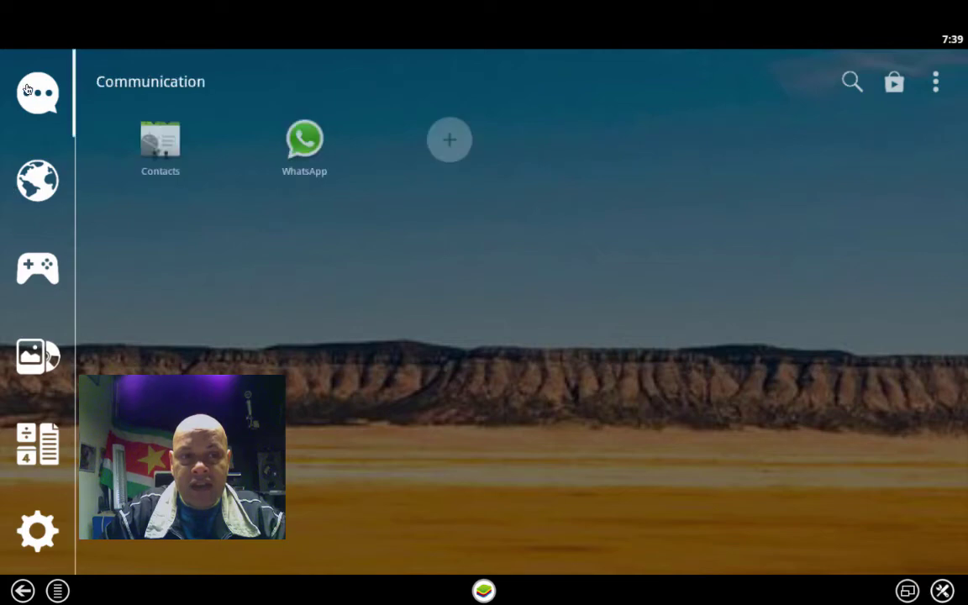
{"action": "left_click", "coordinate": [38, 181]}
{"action": "left_click", "coordinate": [46, 252]}
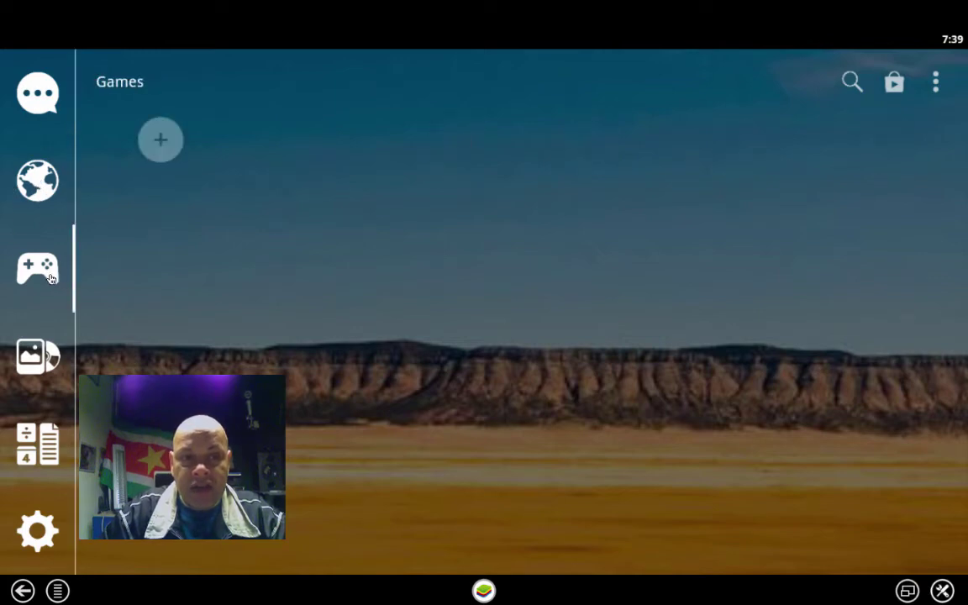
{"action": "left_click", "coordinate": [42, 356]}
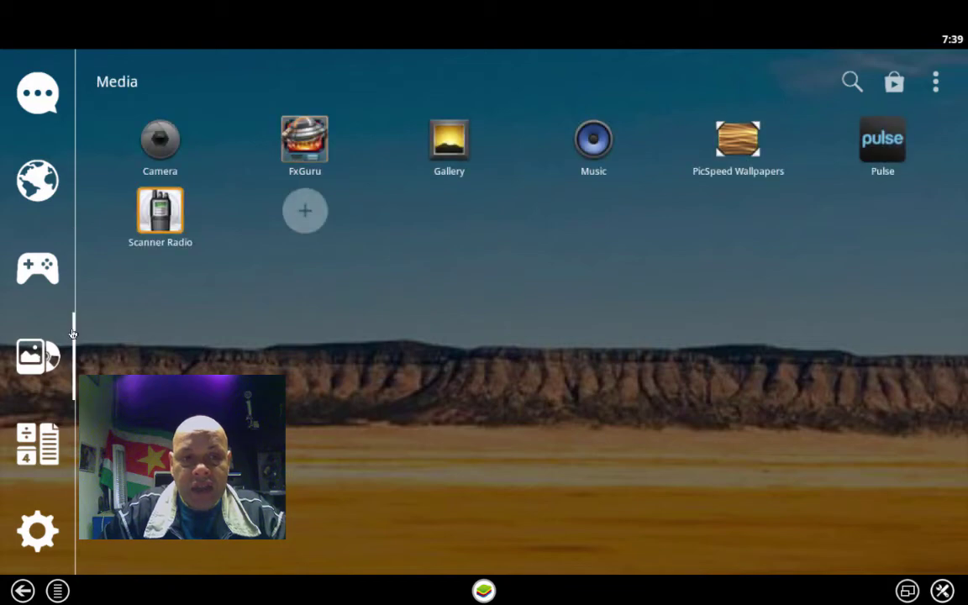
{"action": "left_click", "coordinate": [52, 527]}
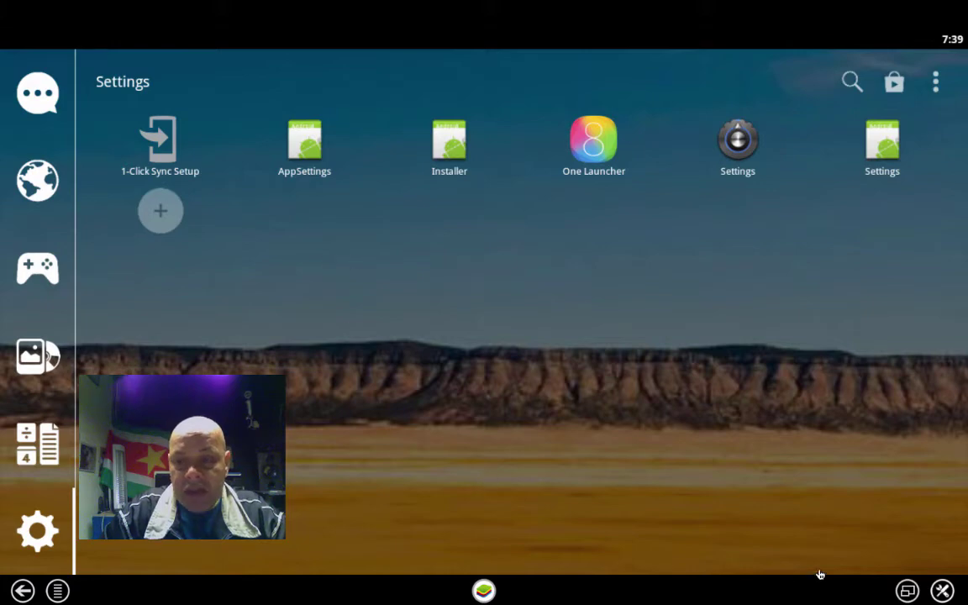
- Exit fullscreen and apply the Ubuntu/Faenza theme to all parts from the launcher Preferences
{"action": "left_click", "coordinate": [907, 592]}
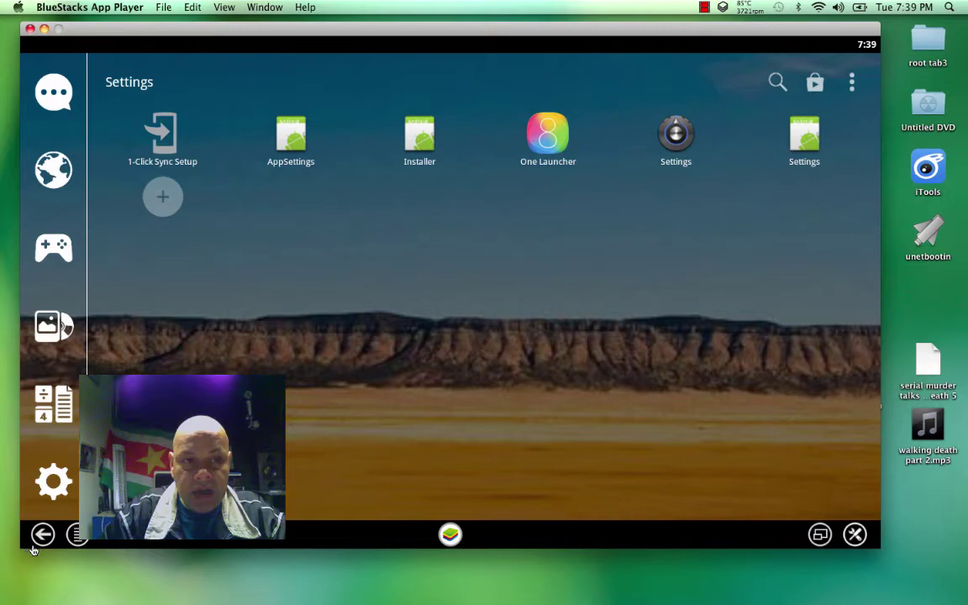
{"action": "left_click", "coordinate": [450, 534]}
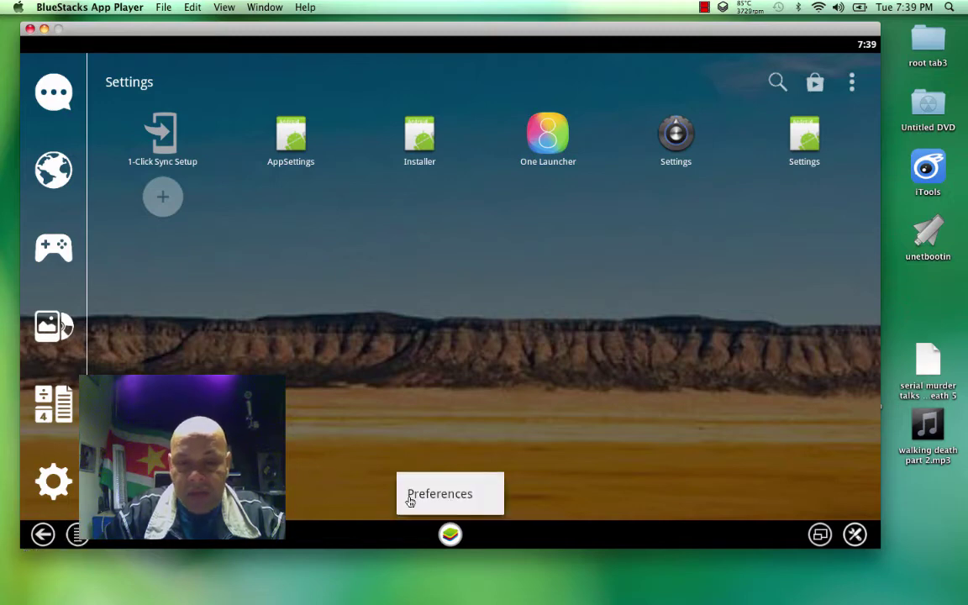
{"action": "left_click", "coordinate": [433, 493]}
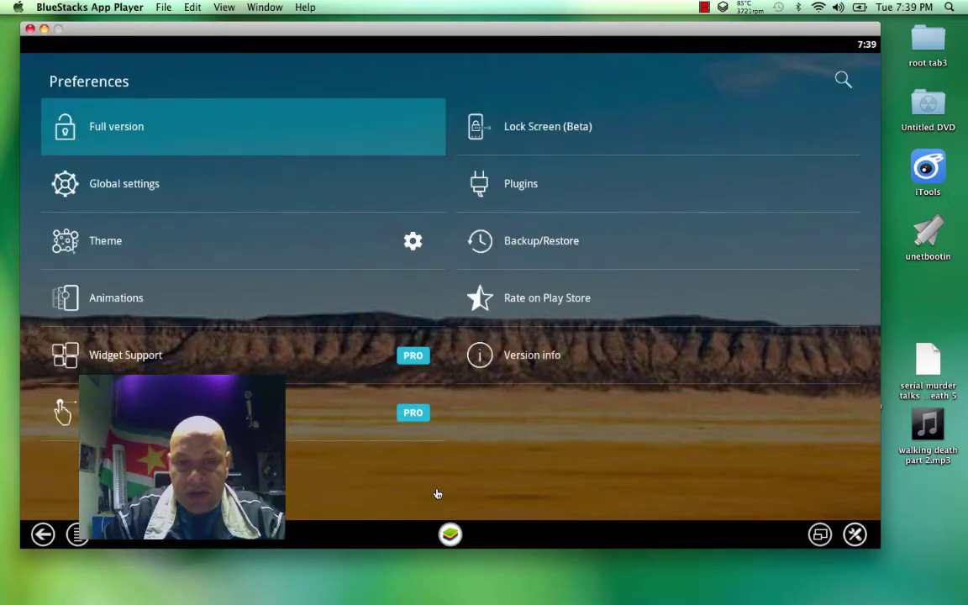
{"action": "left_click", "coordinate": [113, 240]}
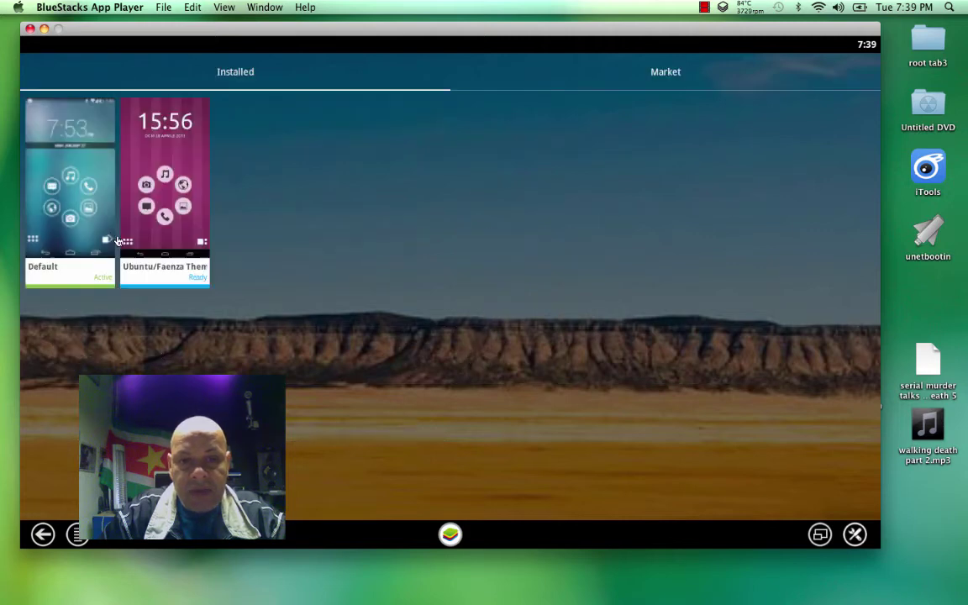
{"action": "left_click", "coordinate": [175, 230]}
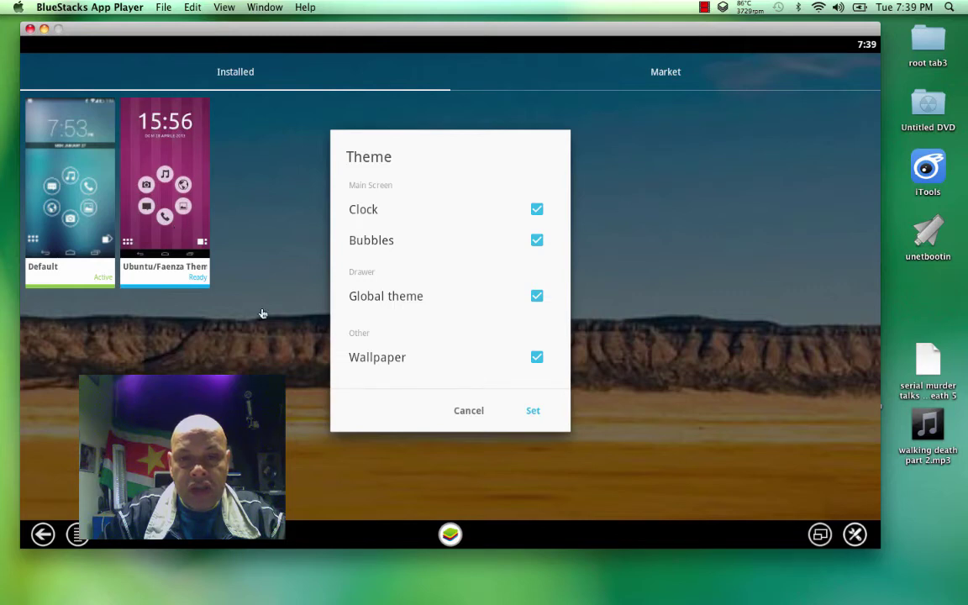
{"action": "left_click", "coordinate": [533, 414]}
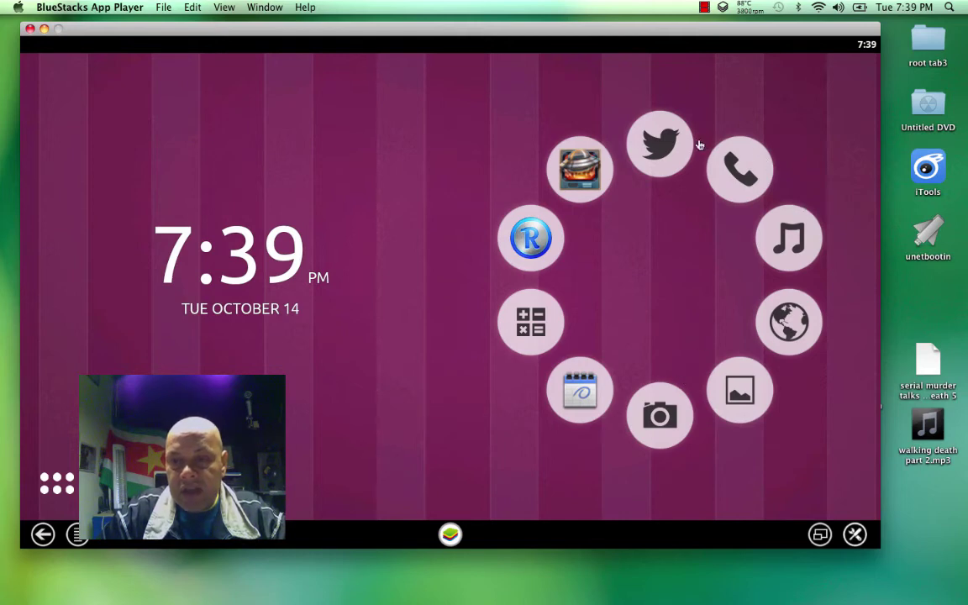
- Launch the phone and music bubbles, returning to the purple home screen after each
{"action": "left_click", "coordinate": [745, 171]}
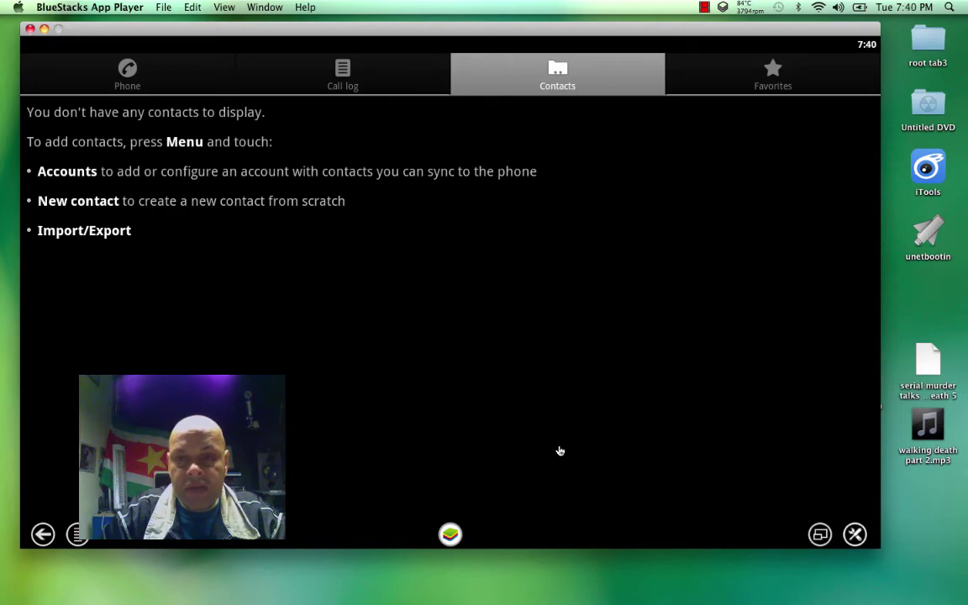
{"action": "left_click", "coordinate": [42, 533]}
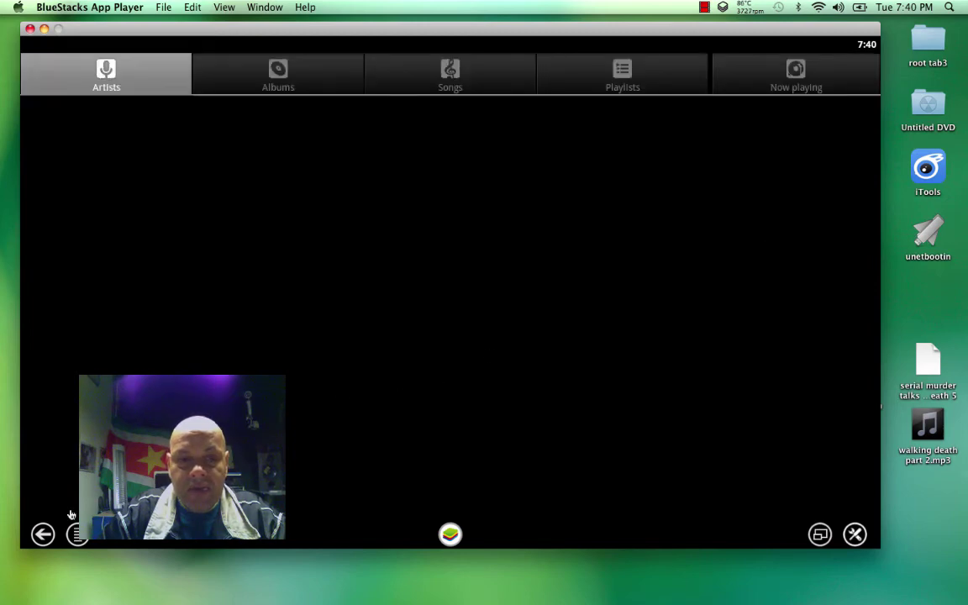
{"action": "left_click", "coordinate": [43, 535]}
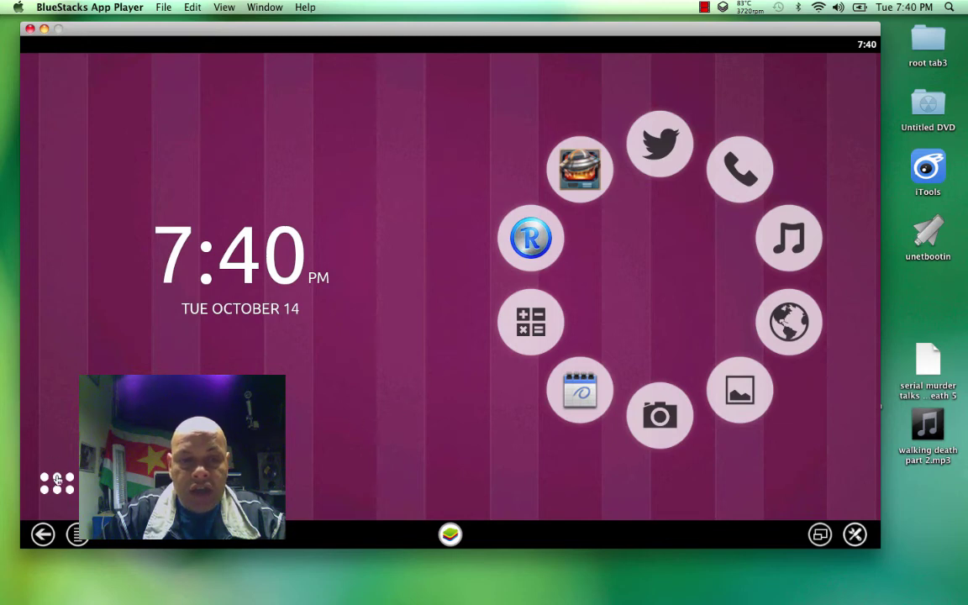
{"action": "left_click", "coordinate": [57, 482]}
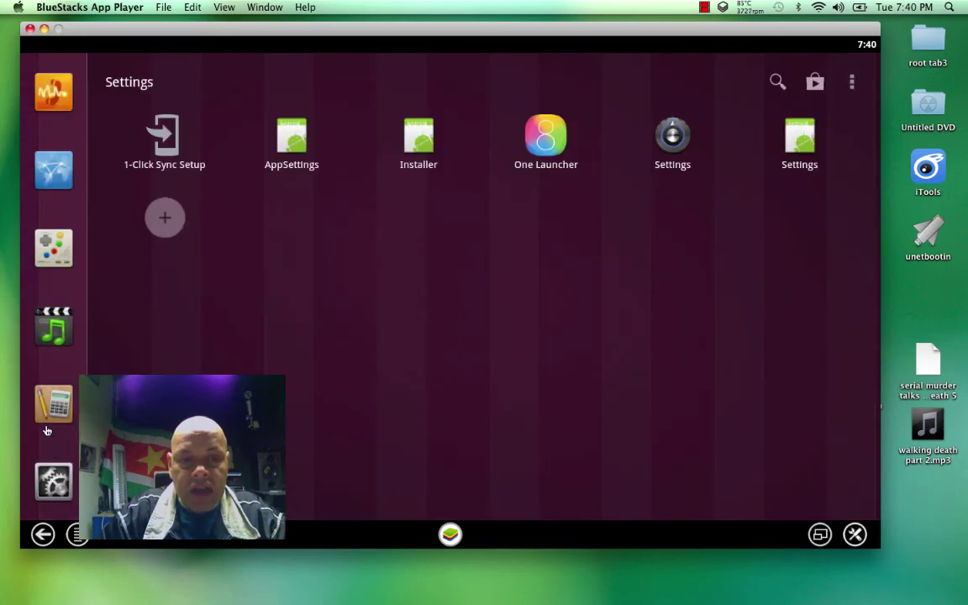
{"action": "left_click", "coordinate": [46, 391]}
{"action": "left_click", "coordinate": [46, 345]}
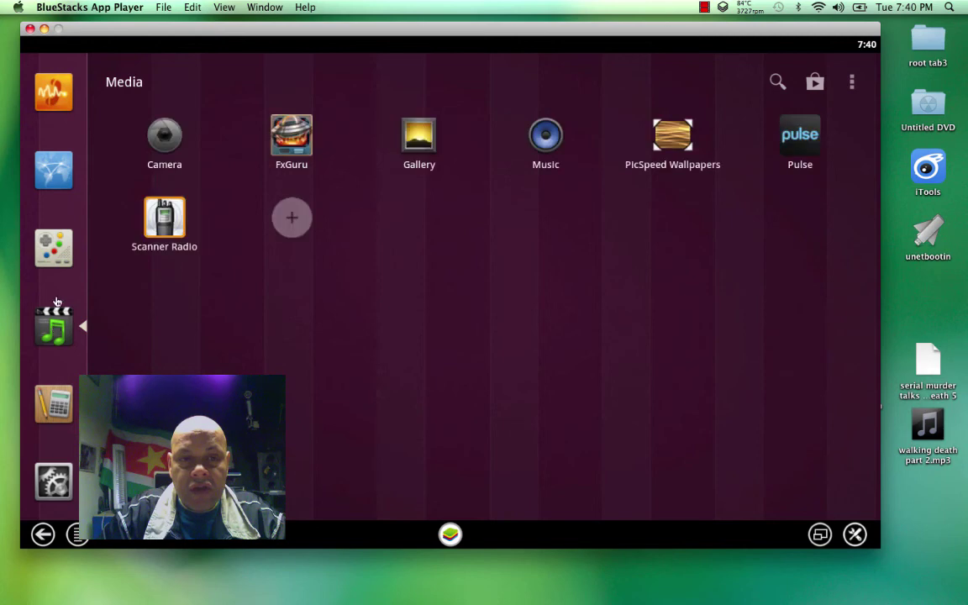
{"action": "left_click", "coordinate": [55, 241]}
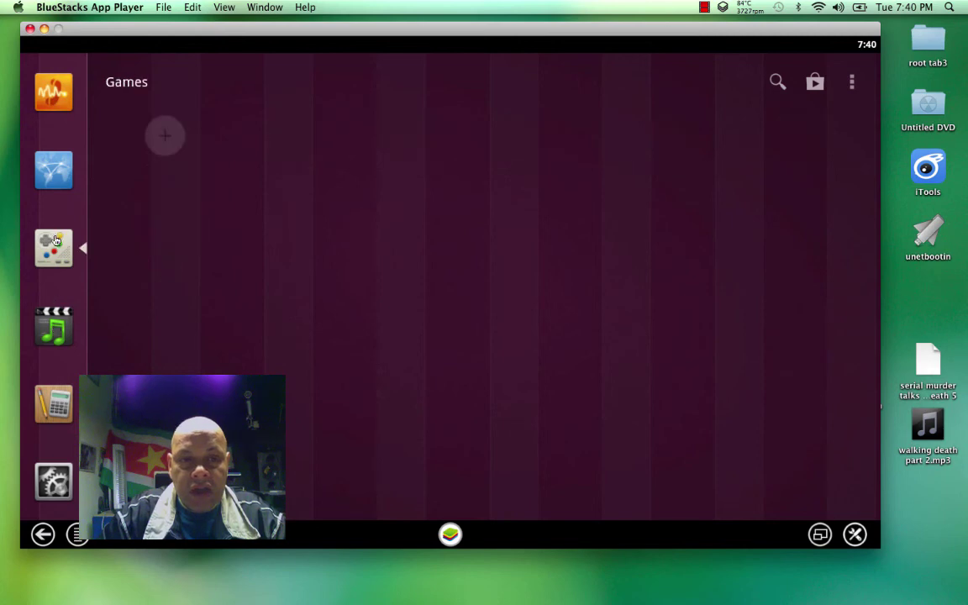
{"action": "left_click", "coordinate": [46, 190]}
{"action": "left_click", "coordinate": [55, 115]}
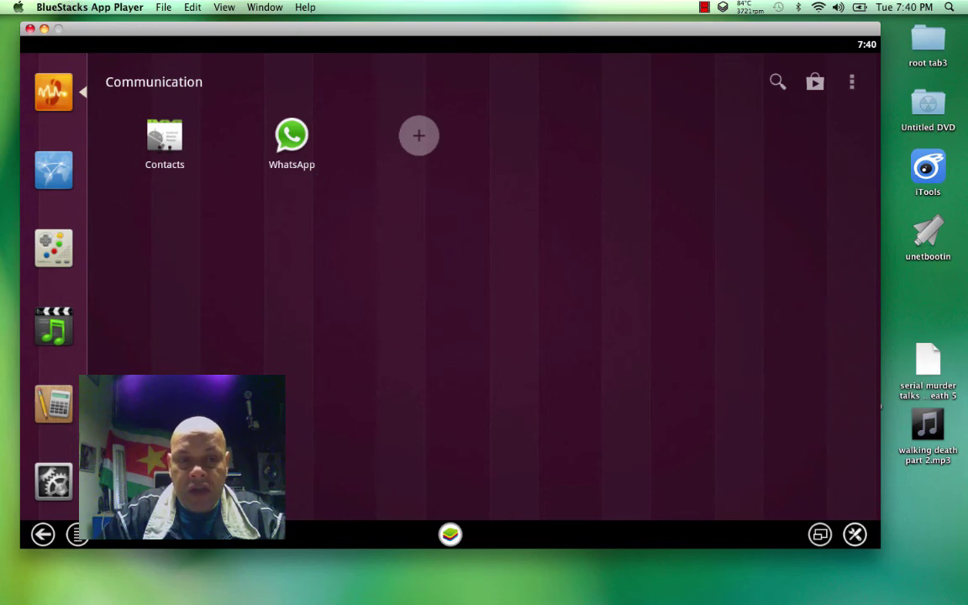
{"action": "left_click", "coordinate": [39, 538]}
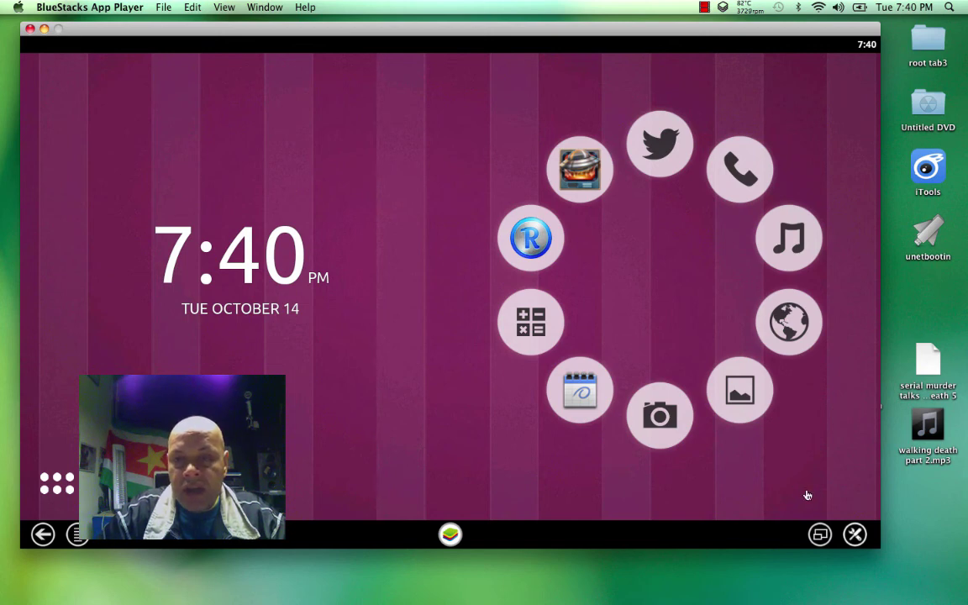
- Go fullscreen, open the themed drawer on Communication, then return to windowed mode
{"action": "left_click", "coordinate": [821, 536]}
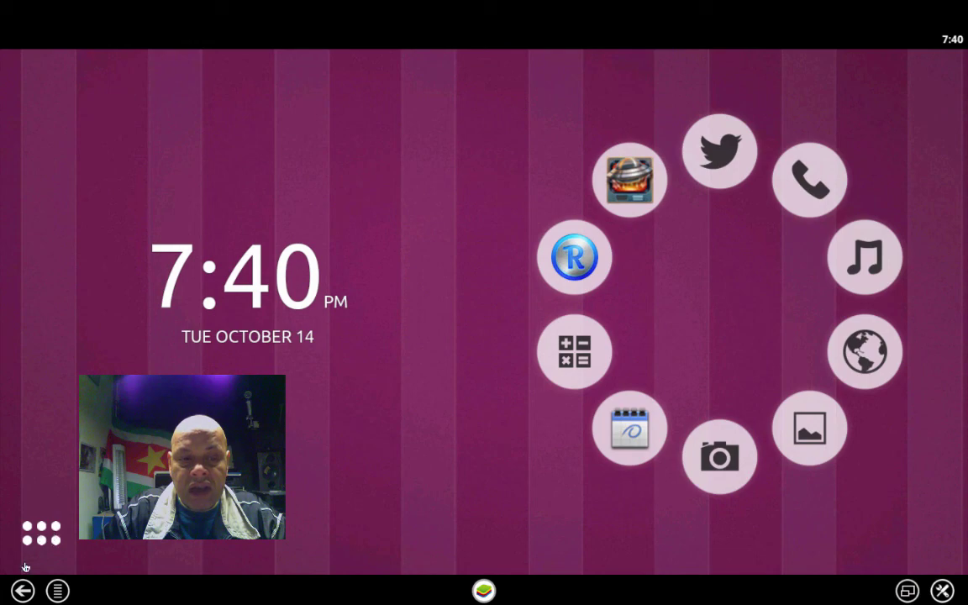
{"action": "left_click", "coordinate": [42, 529]}
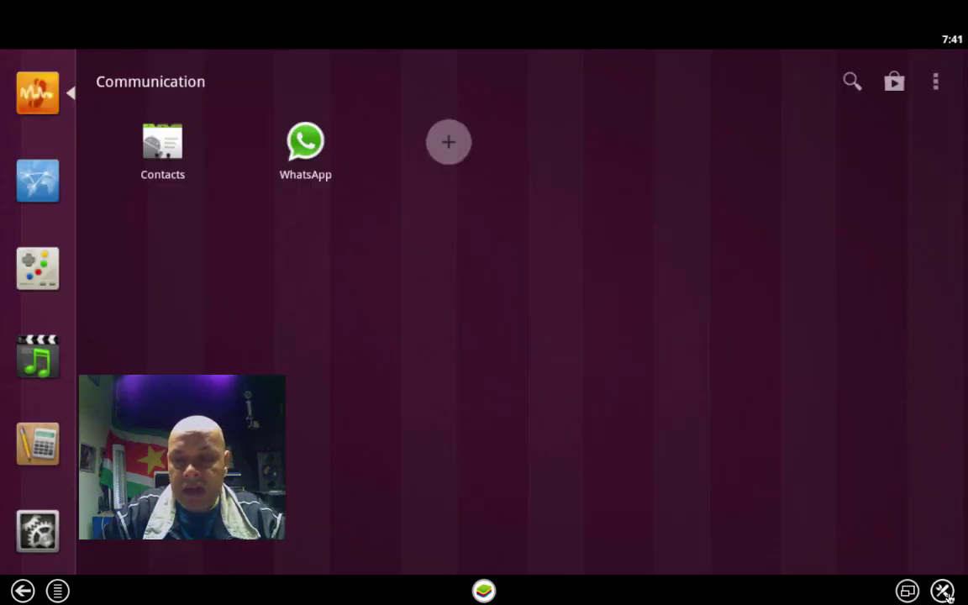
{"action": "left_click", "coordinate": [908, 590]}
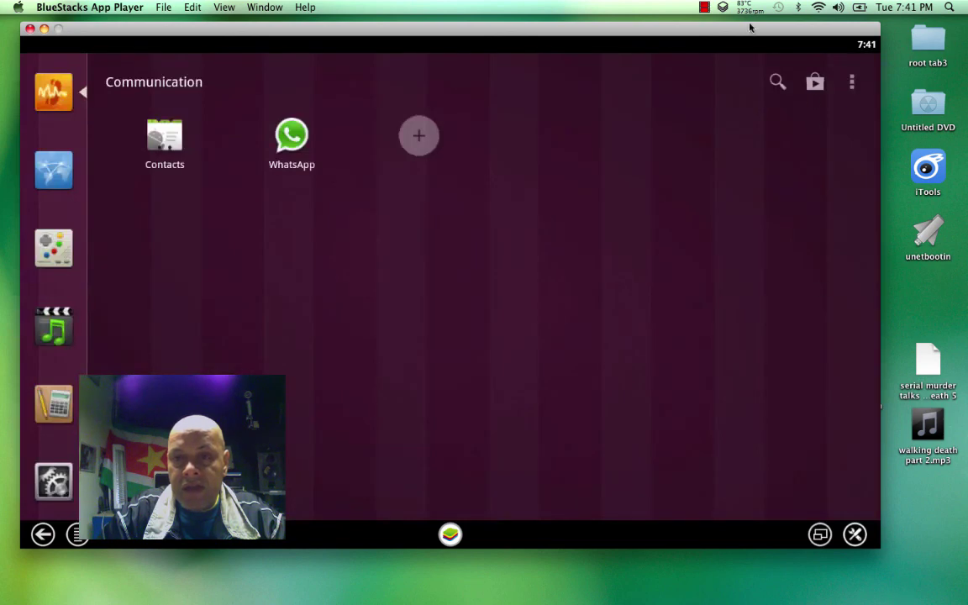